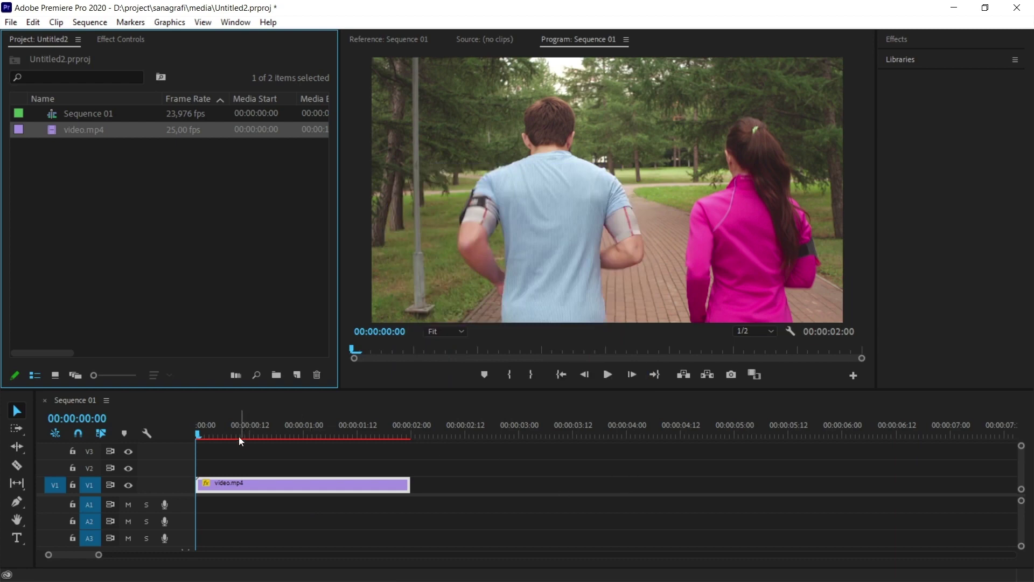
Preview the video.mp4 clip at normal speed from near its start, then stop playback.
left_click(212, 435)
key("space")
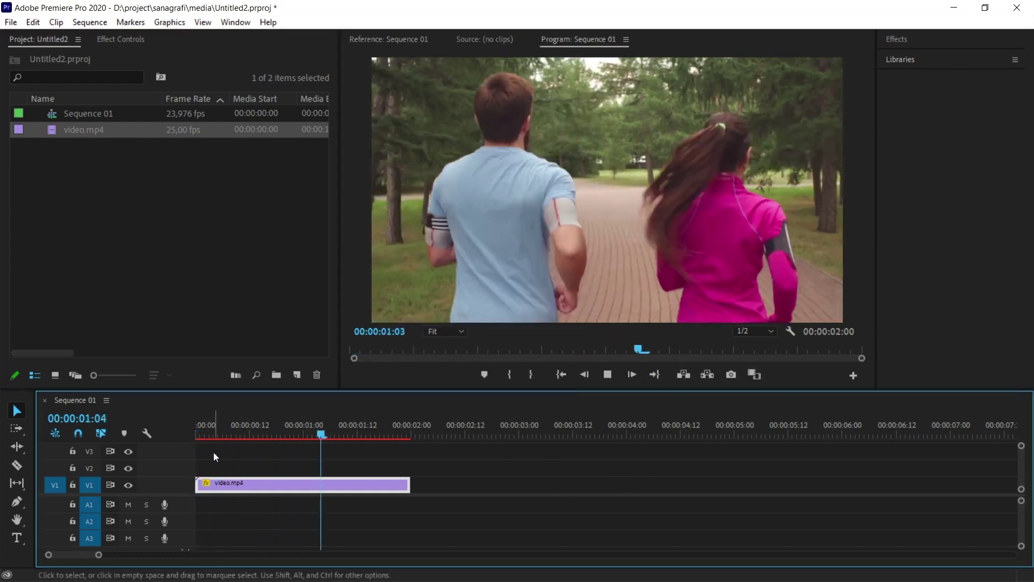
left_click(188, 125)
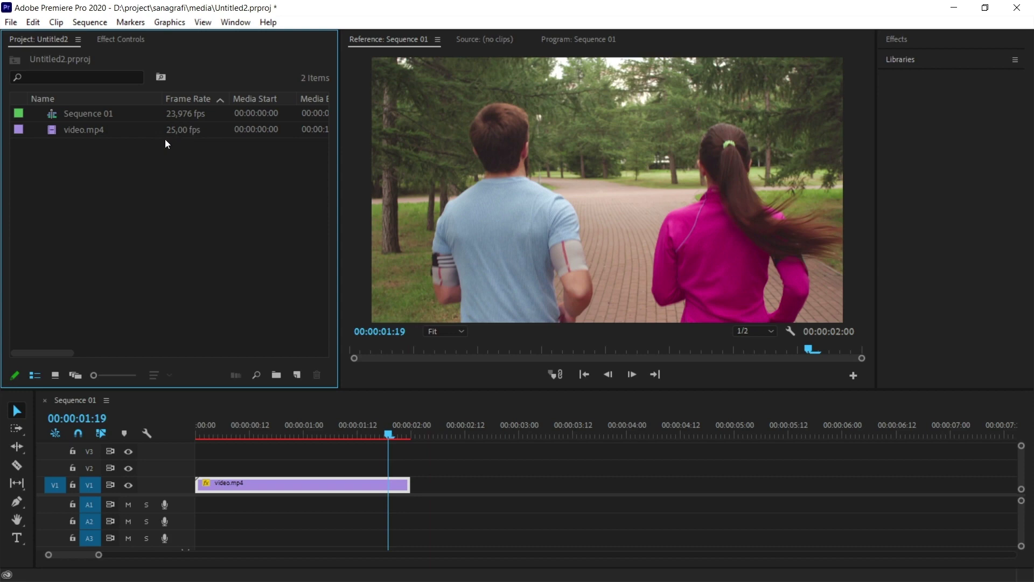
left_click(165, 138)
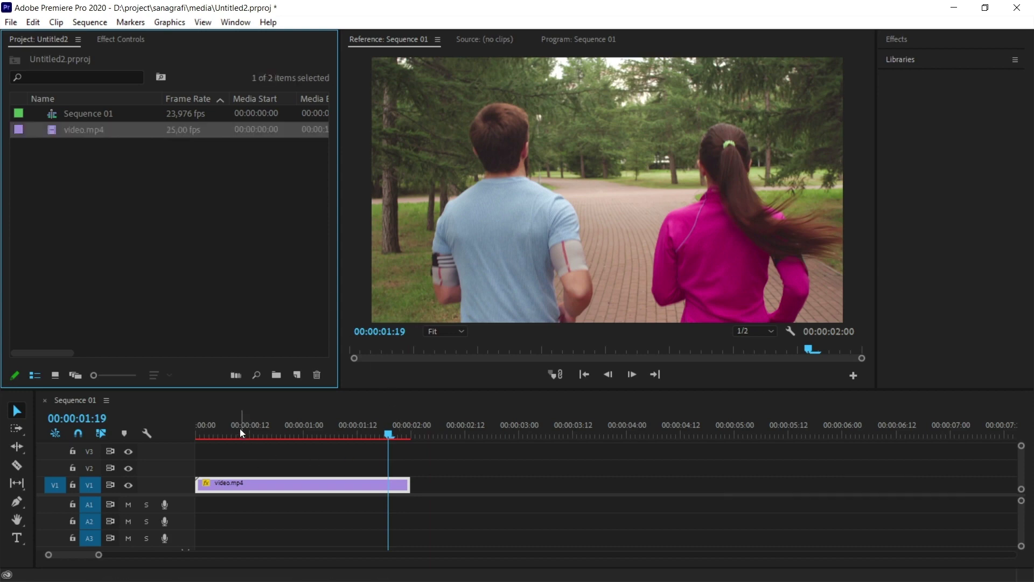
left_click(237, 463)
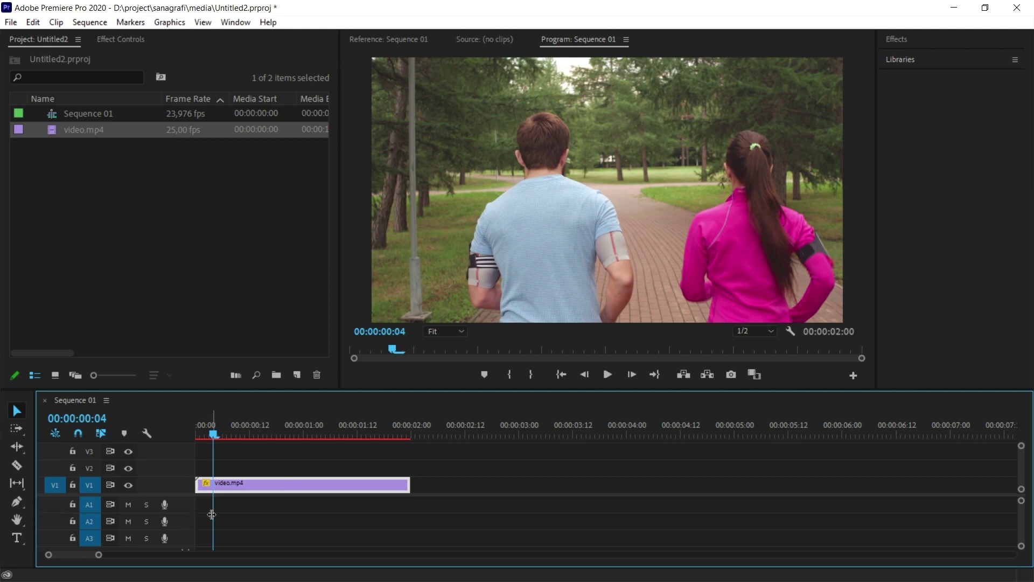
Change the video.mp4 clip's speed from 100 to 25% in Speed/Duration.
right_click(273, 485)
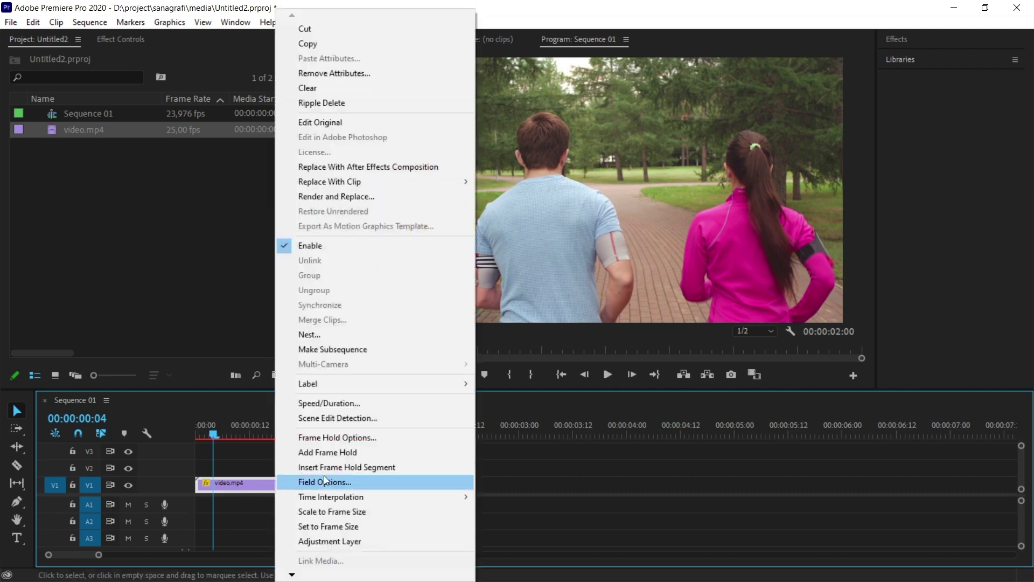
left_click(333, 403)
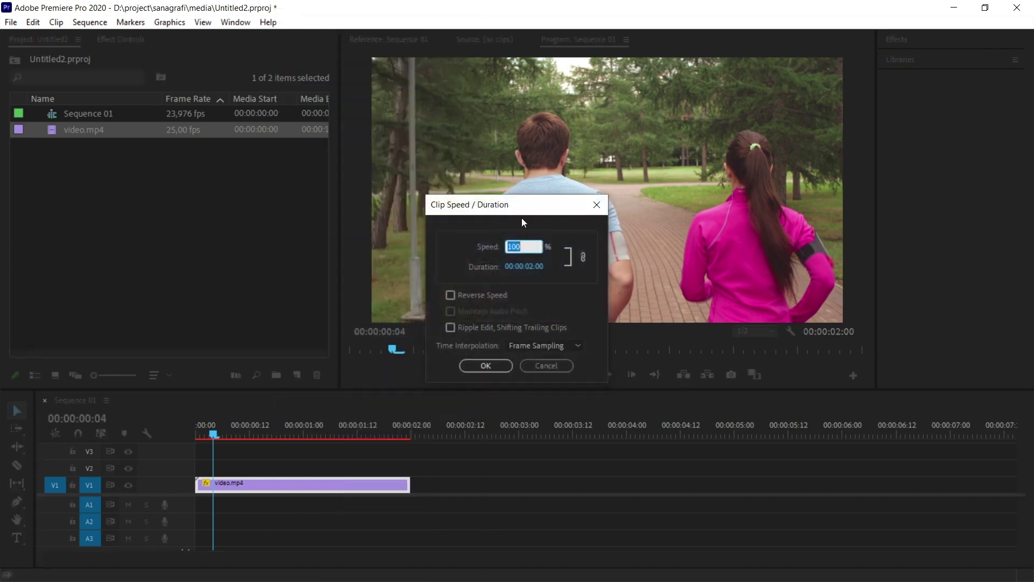
left_click(521, 246)
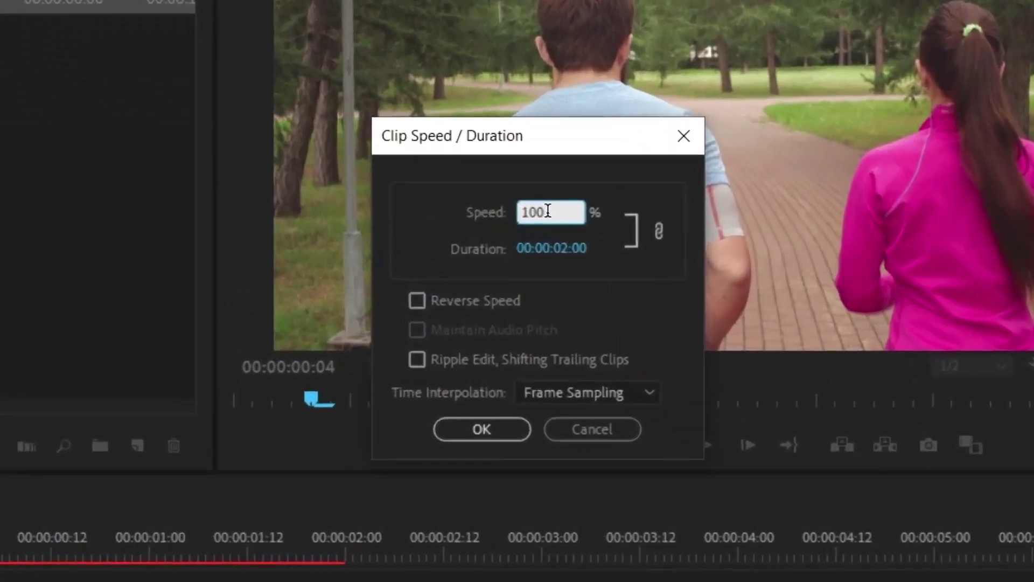
left_click_drag(520, 243, 501, 246)
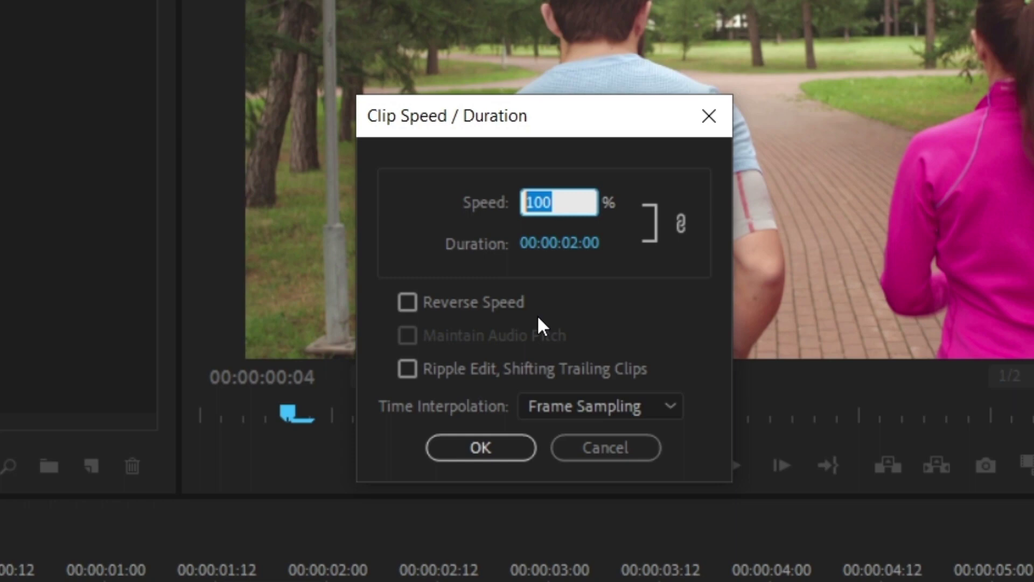
type("25")
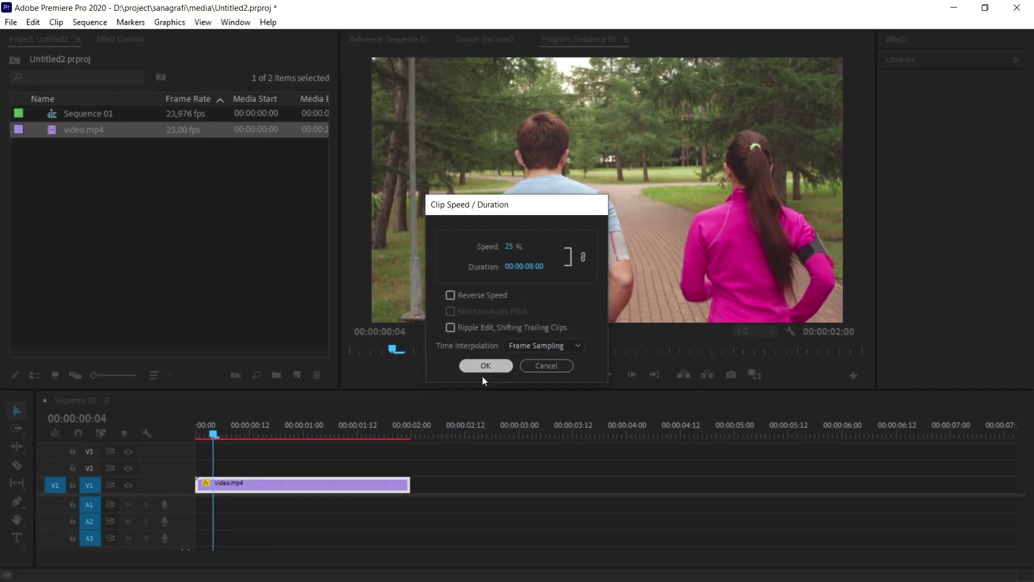
left_click(482, 393)
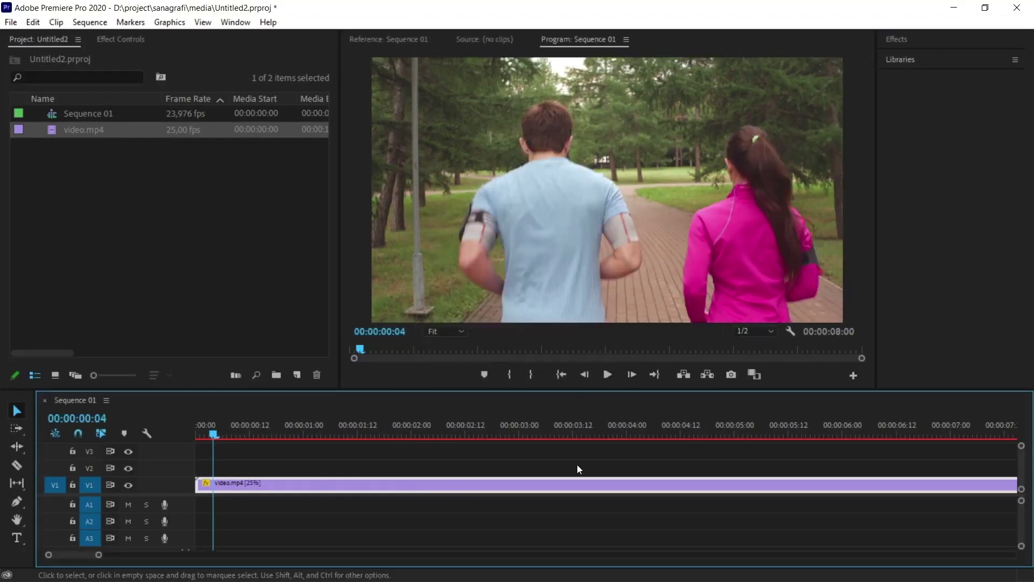
Zoom out the timeline and play the 8-second slowed clip from the sequence start.
key("minus")
key("minus")
key("minus")
key("End")
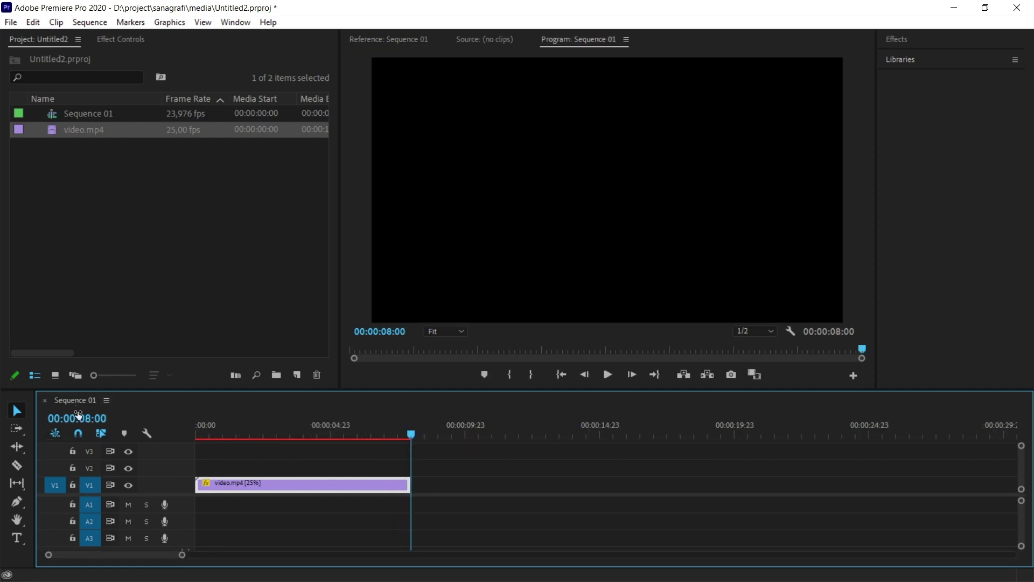
left_click_drag(251, 427, 167, 425)
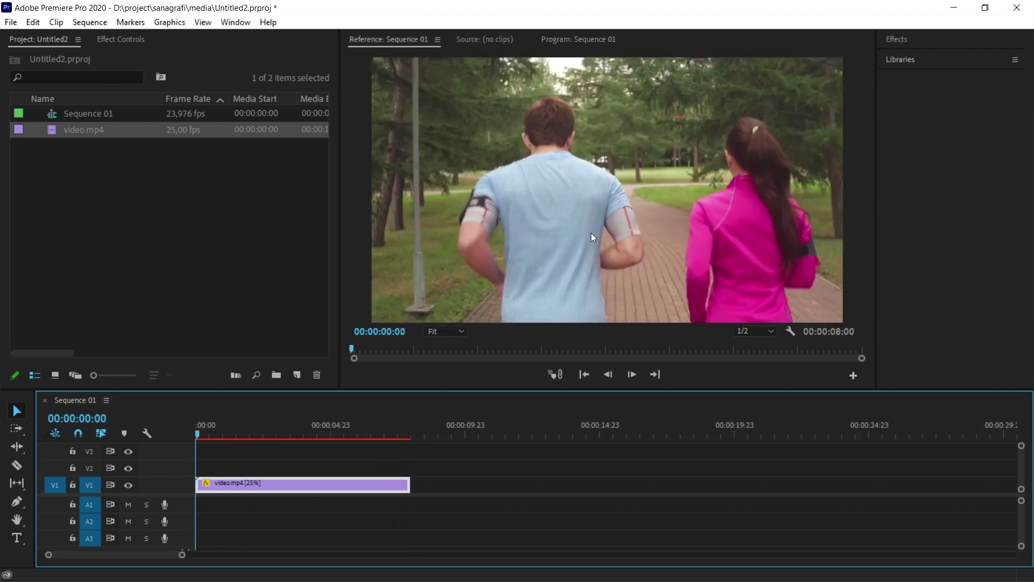
key("space")
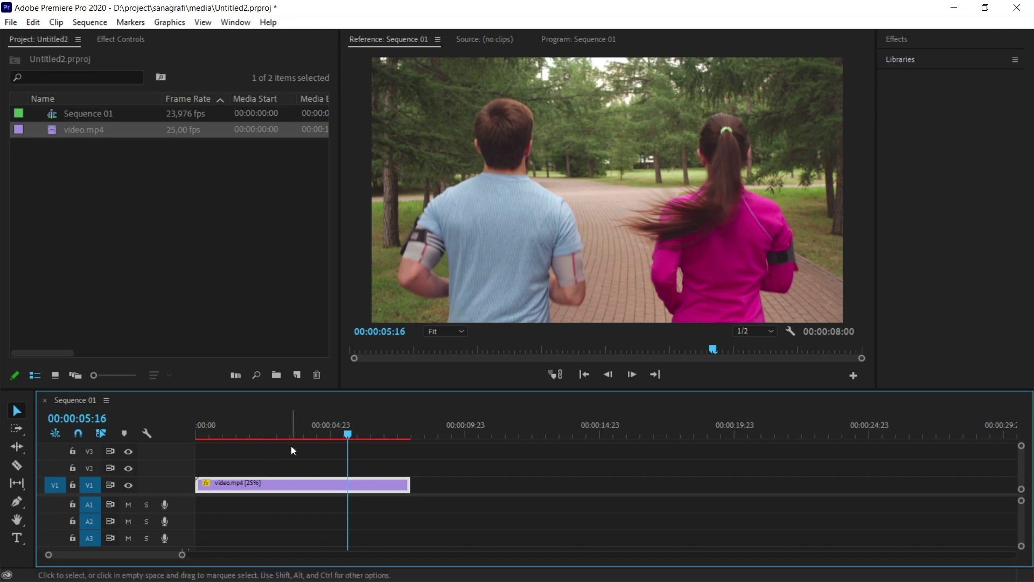
key("Home")
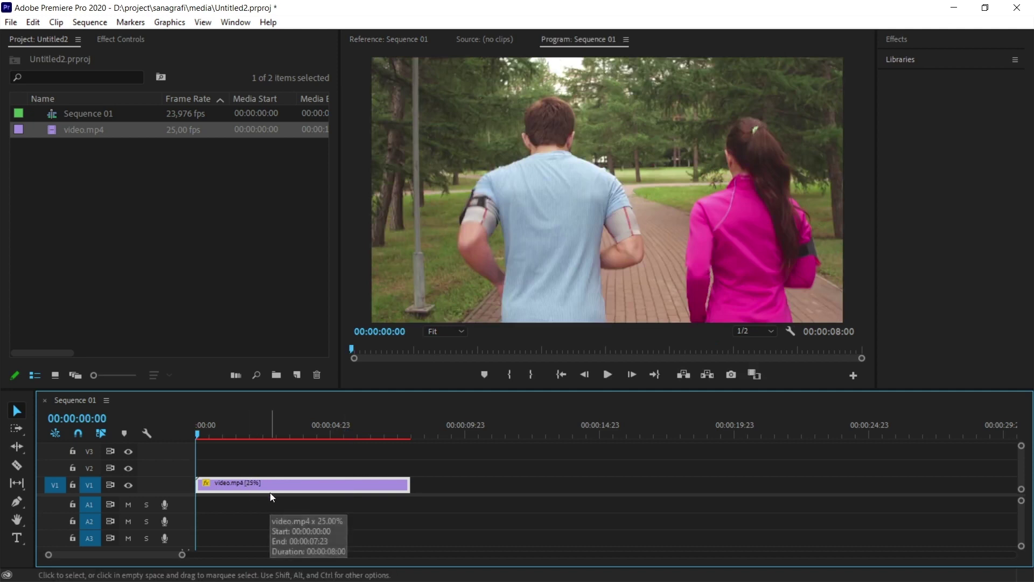
Set the 25% clip's Time Interpolation to Optical Flow in Speed/Duration.
right_click(282, 490)
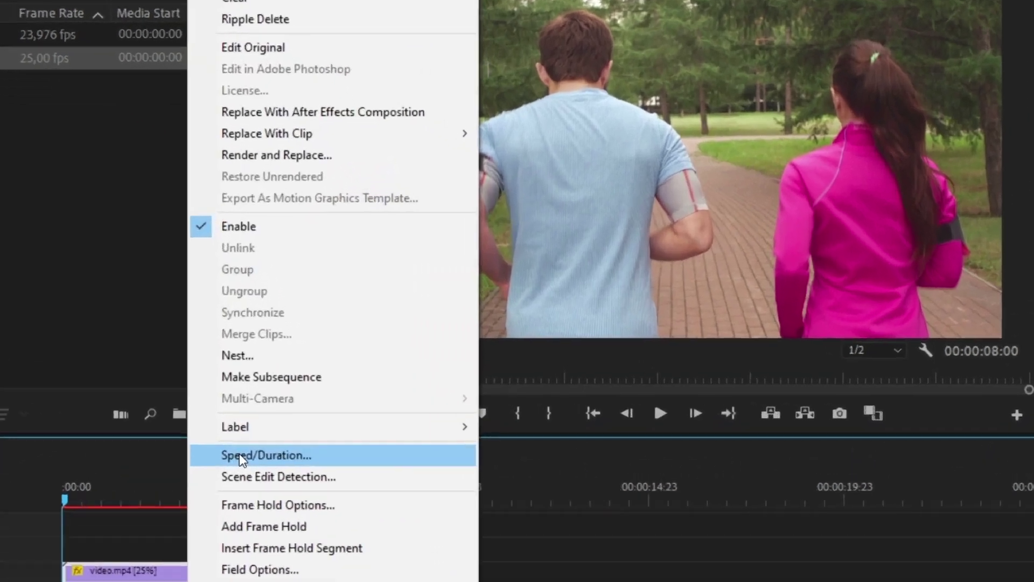
left_click(239, 455)
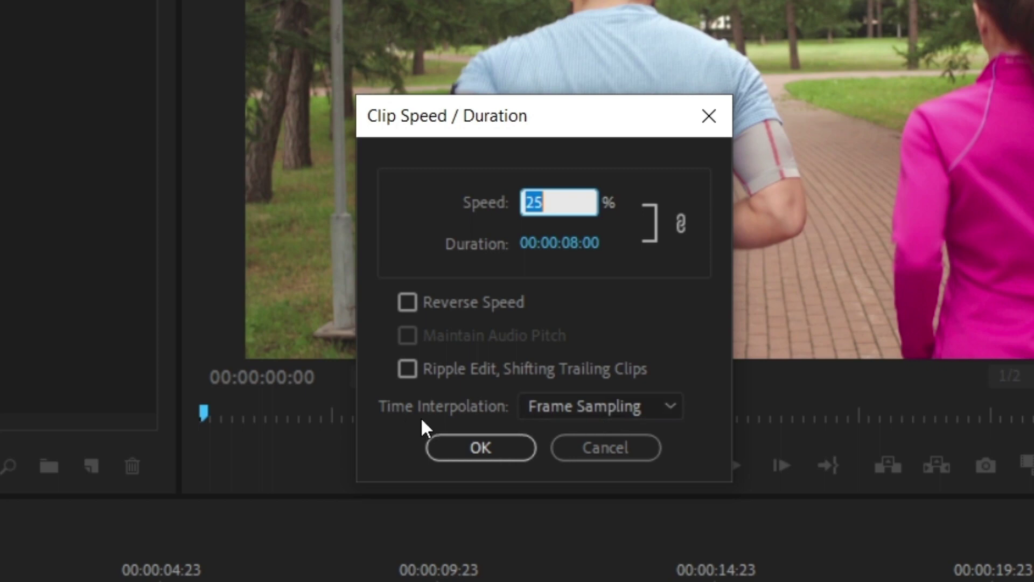
left_click(609, 408)
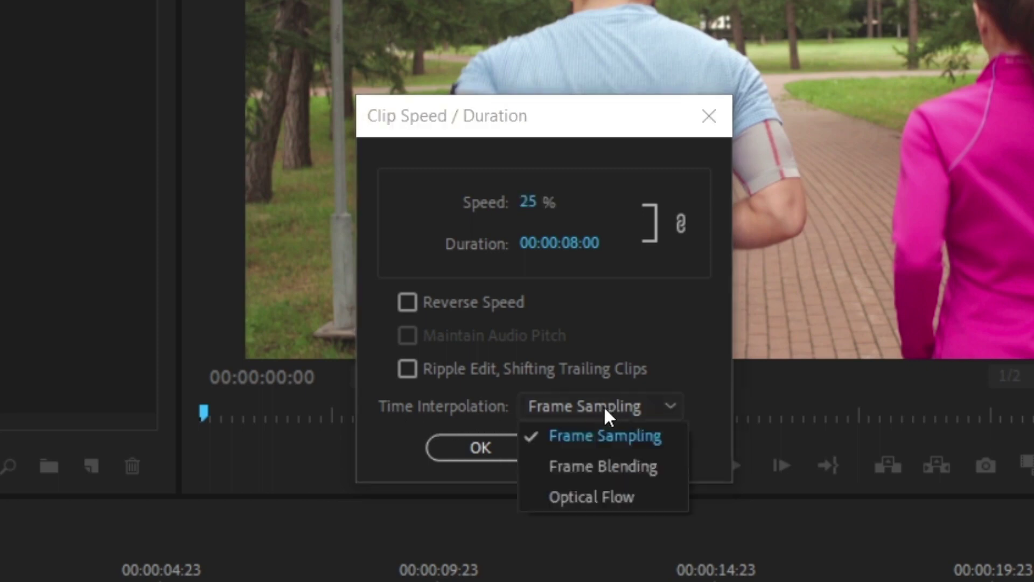
left_click(577, 496)
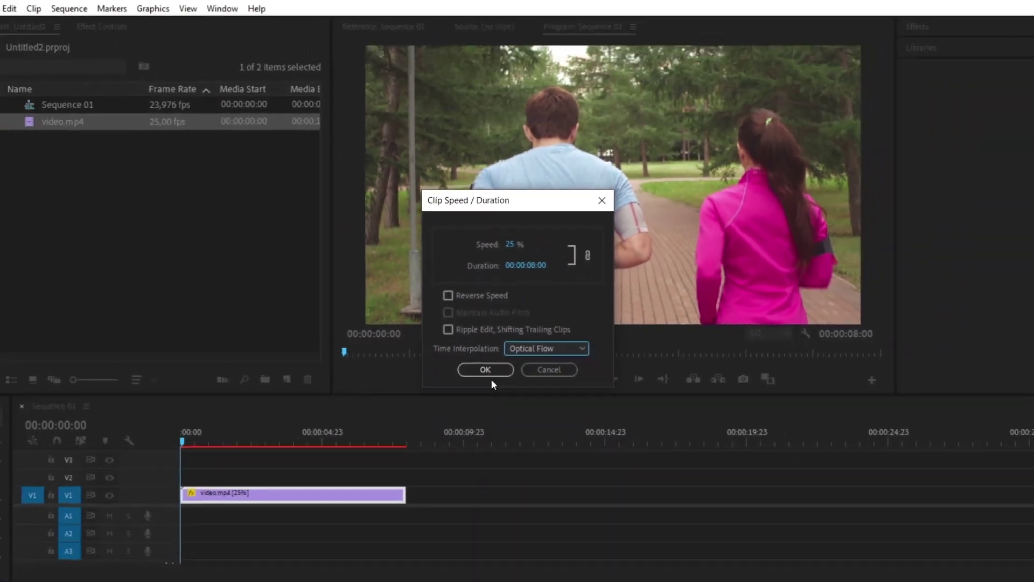
left_click(480, 420)
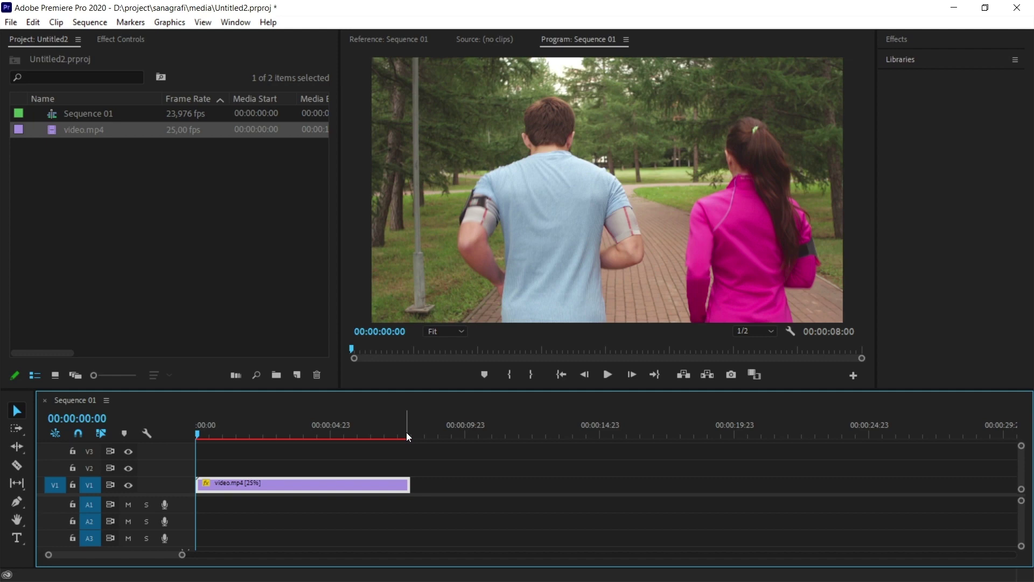
Render the work area and play back the Optical Flow slow-motion clip.
key("Return")
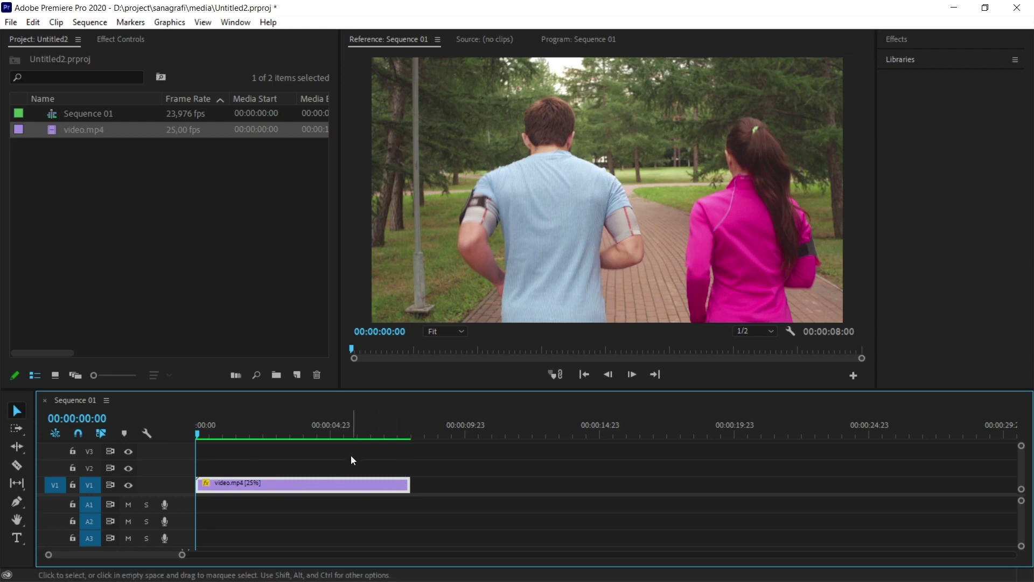
key("space")
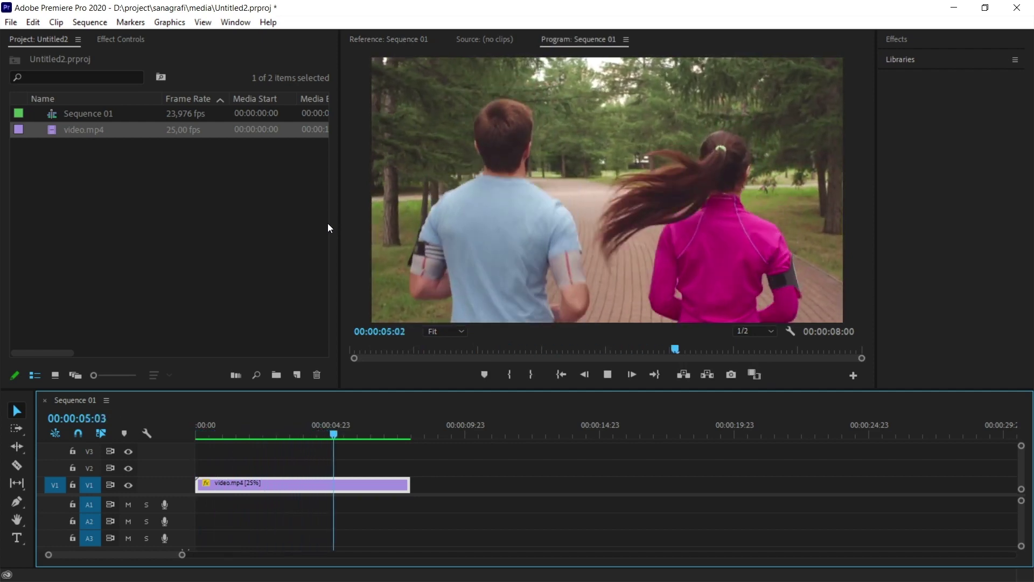
key("ctrl+shift+period")
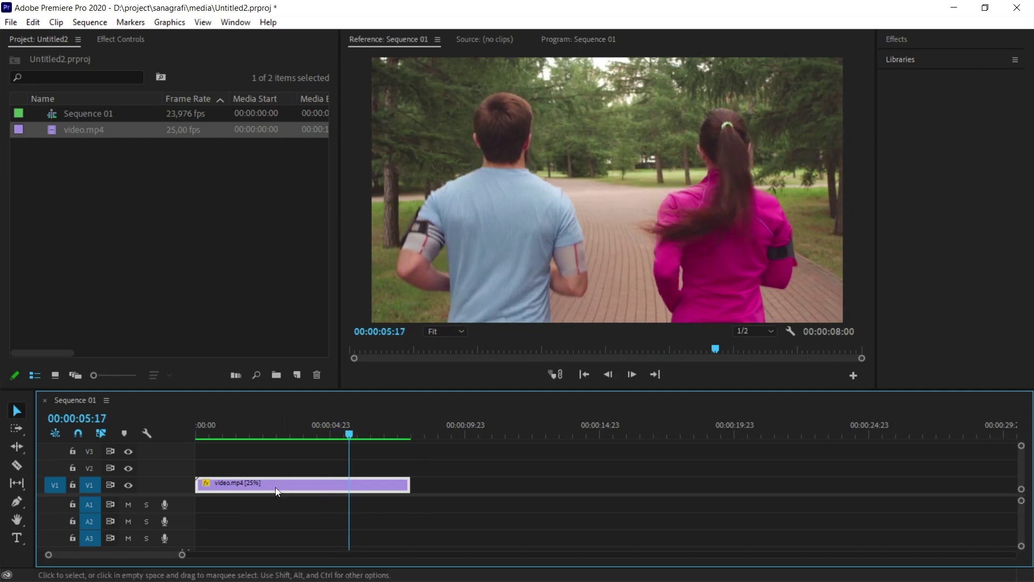
Place a copy of the clip around 00:00:09:23 and set its interpolation to Frame Sampling.
left_click_drag(219, 486, 509, 501)
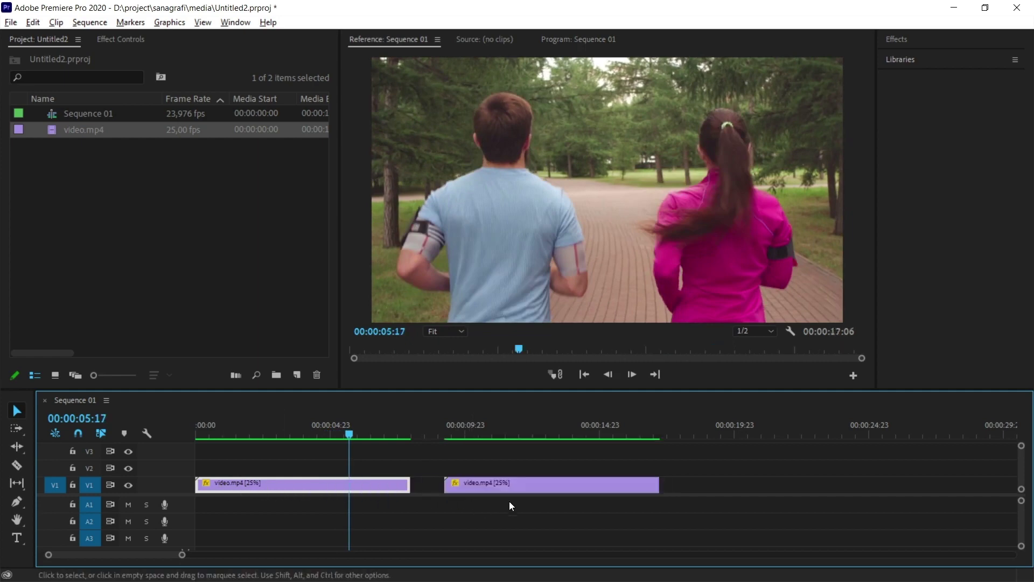
right_click(505, 490)
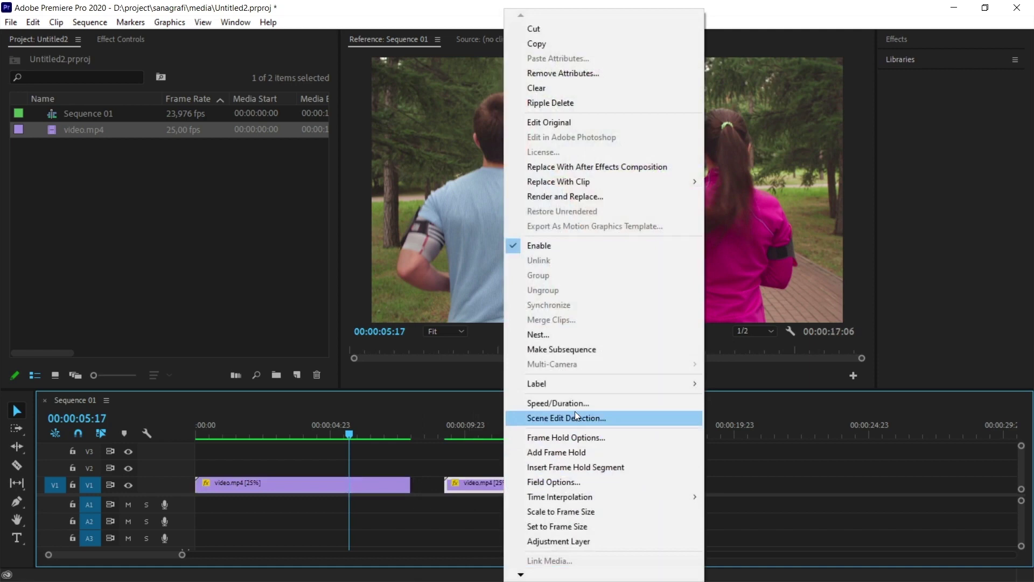
left_click(539, 403)
left_click(511, 345)
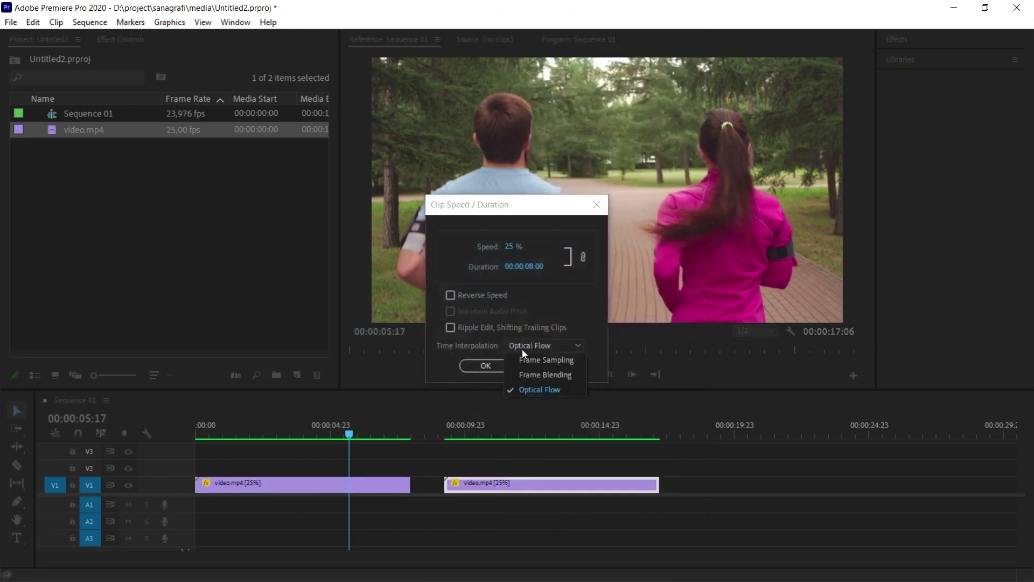
left_click(528, 359)
left_click(486, 366)
Play the Frame Sampling copy, then the whole sequence from the start, to compare.
key("Down")
key("space")
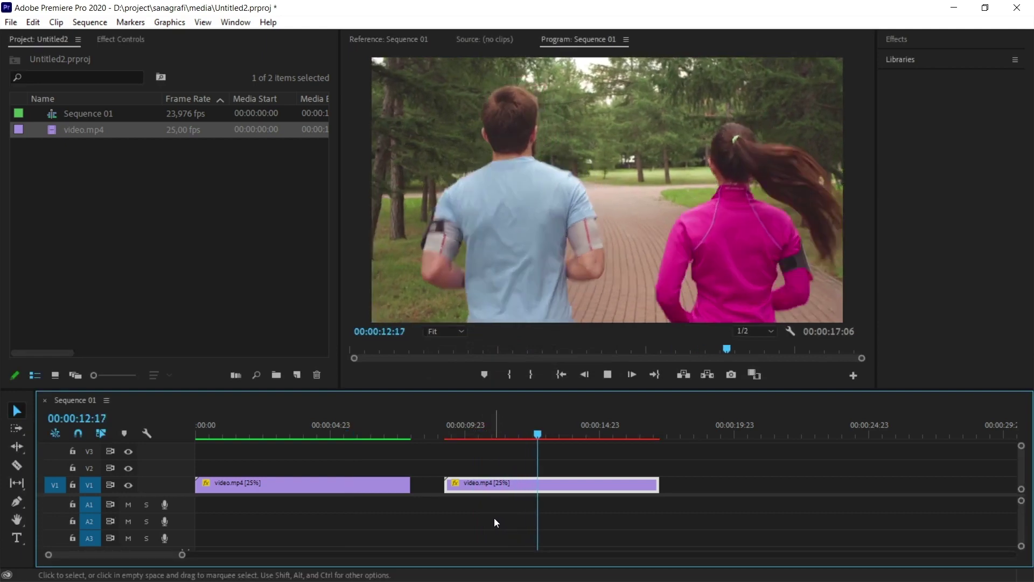
key("space")
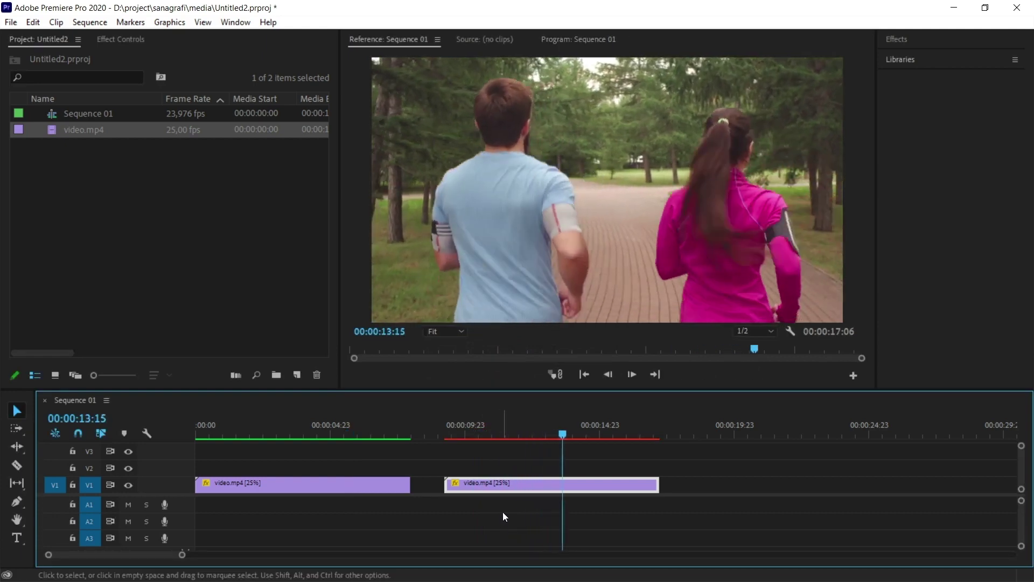
left_click(199, 429)
key("space")
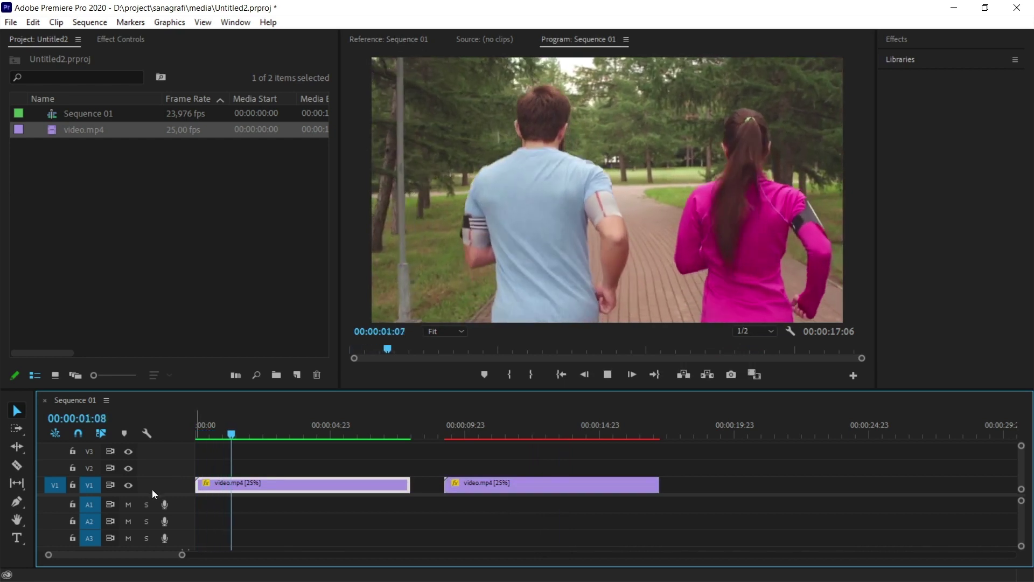
key("space")
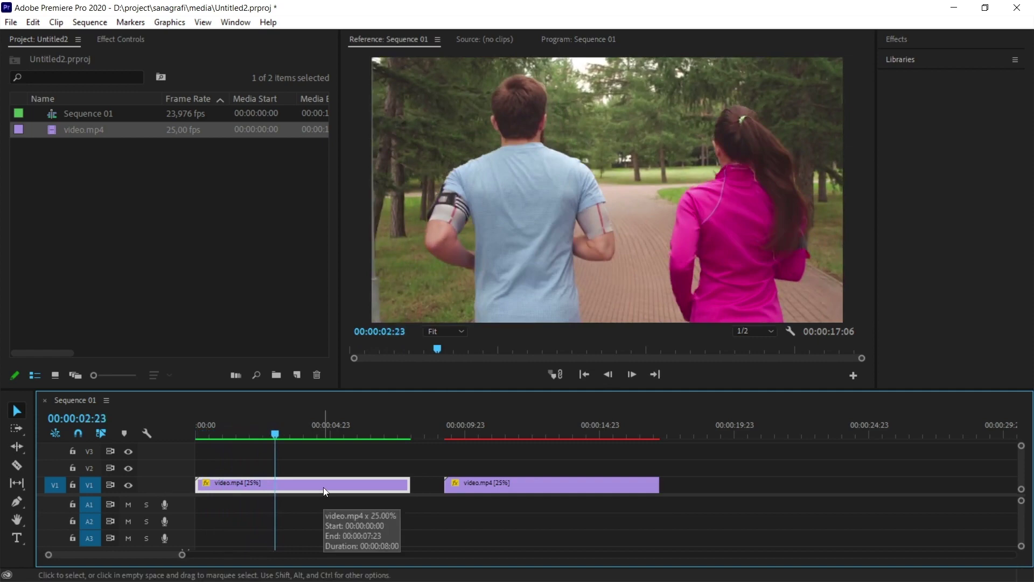
key("space")
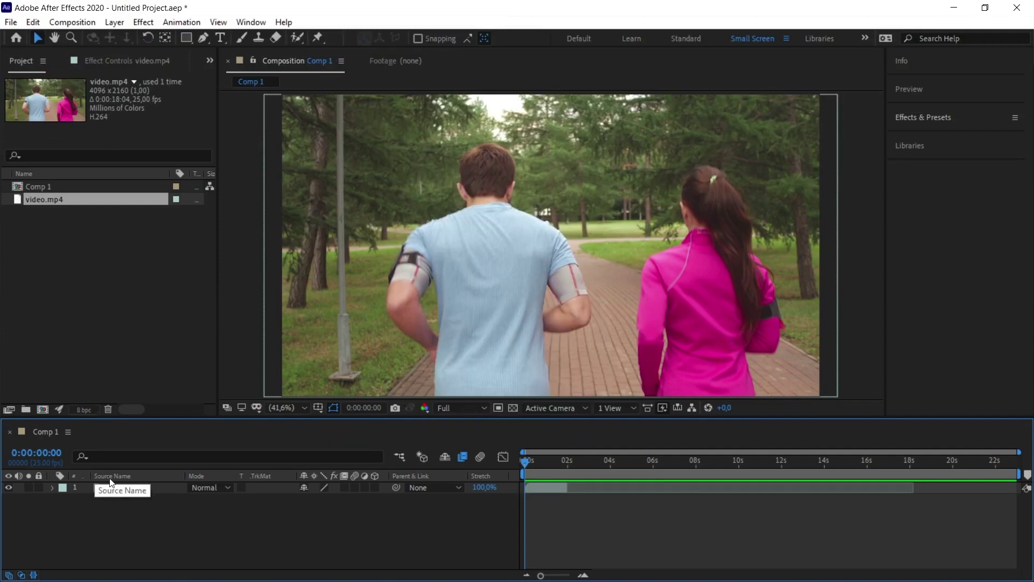
Select the video.mp4 layer and bring up the Layer > Time submenu.
left_click(124, 487)
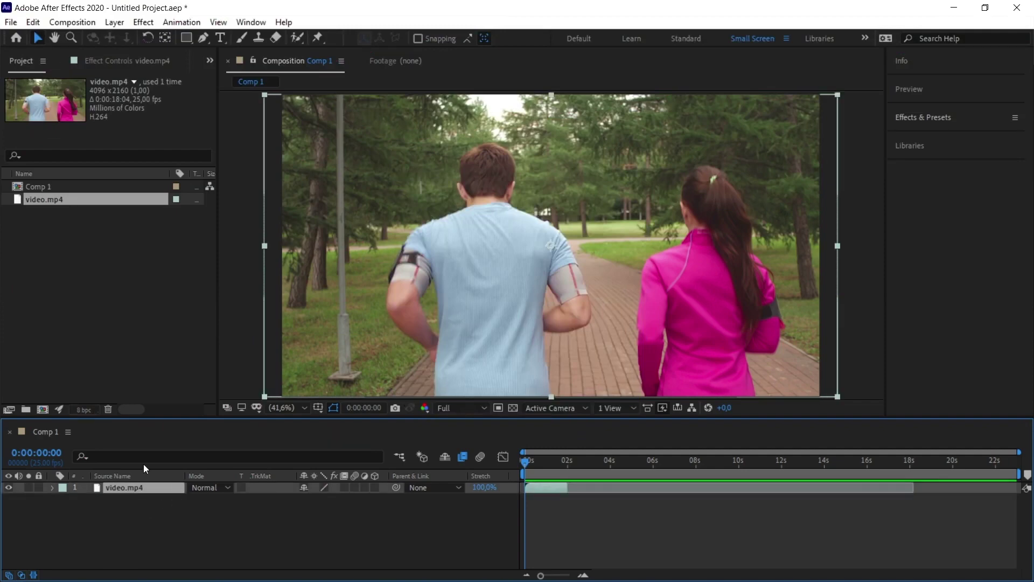
left_click(114, 22)
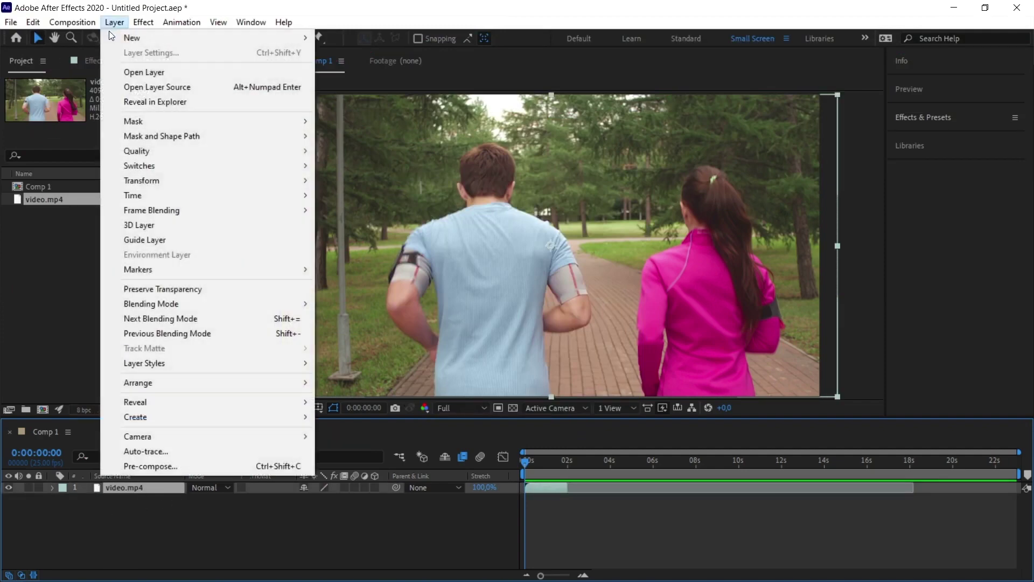
mouse_move(164, 195)
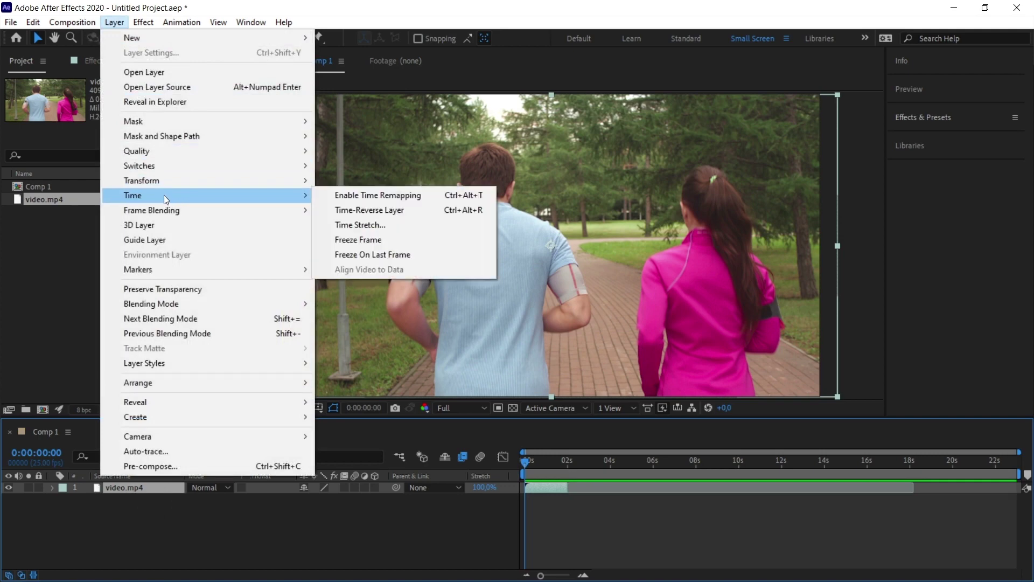
Open Time Stretch and try stretch factor values of 200 and 100.
left_click(347, 225)
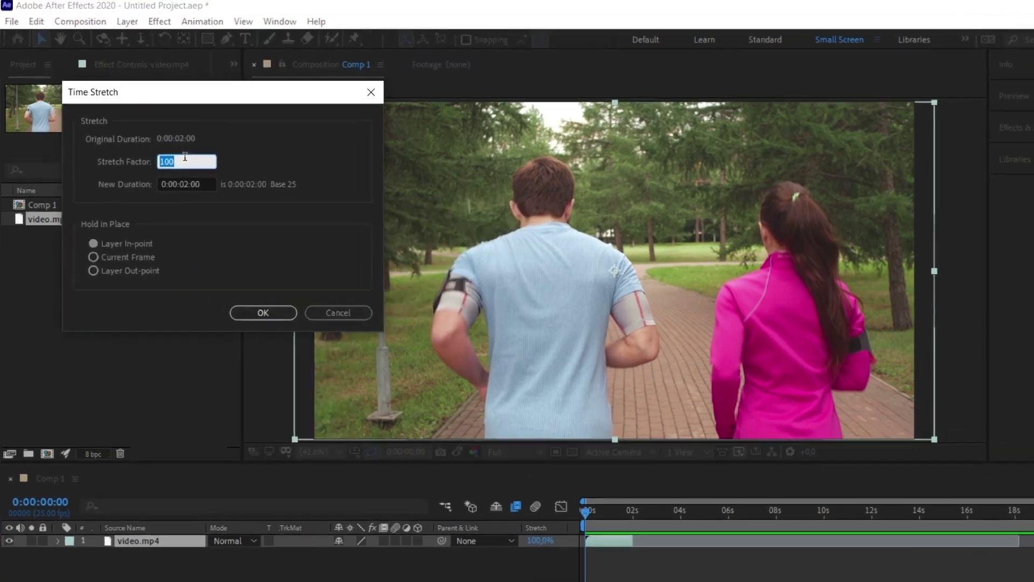
left_click(171, 147)
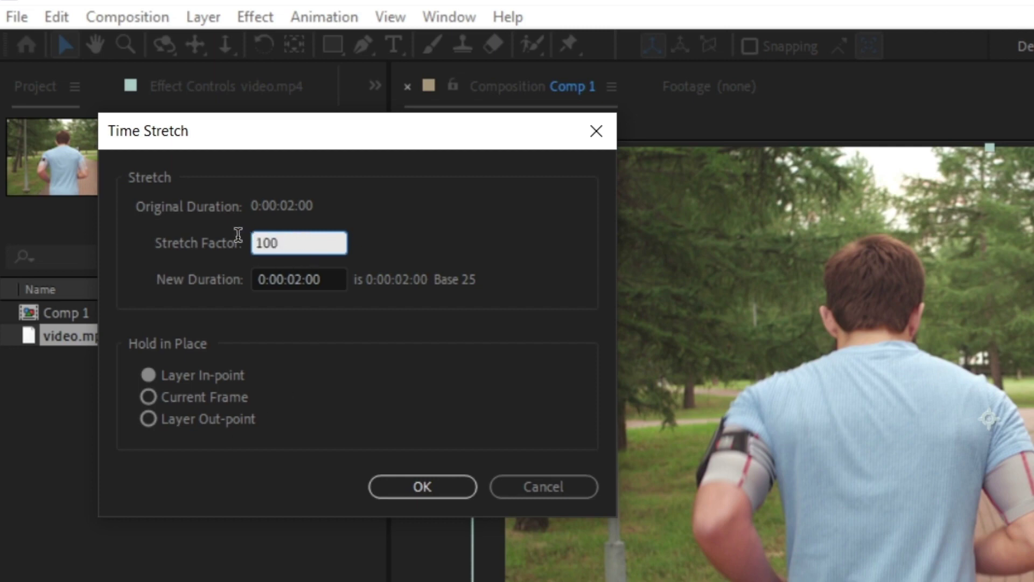
double_click(267, 243)
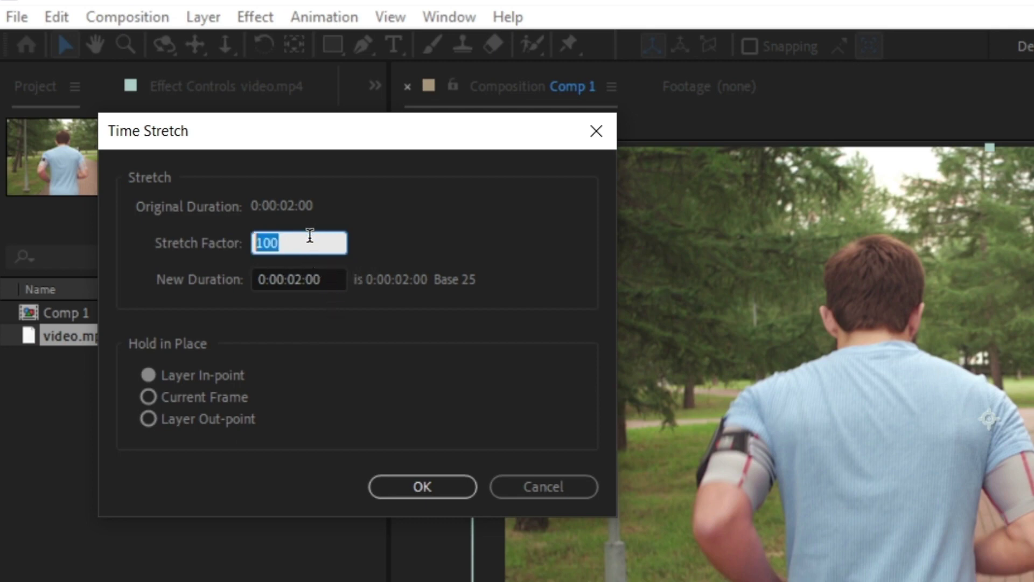
type("200")
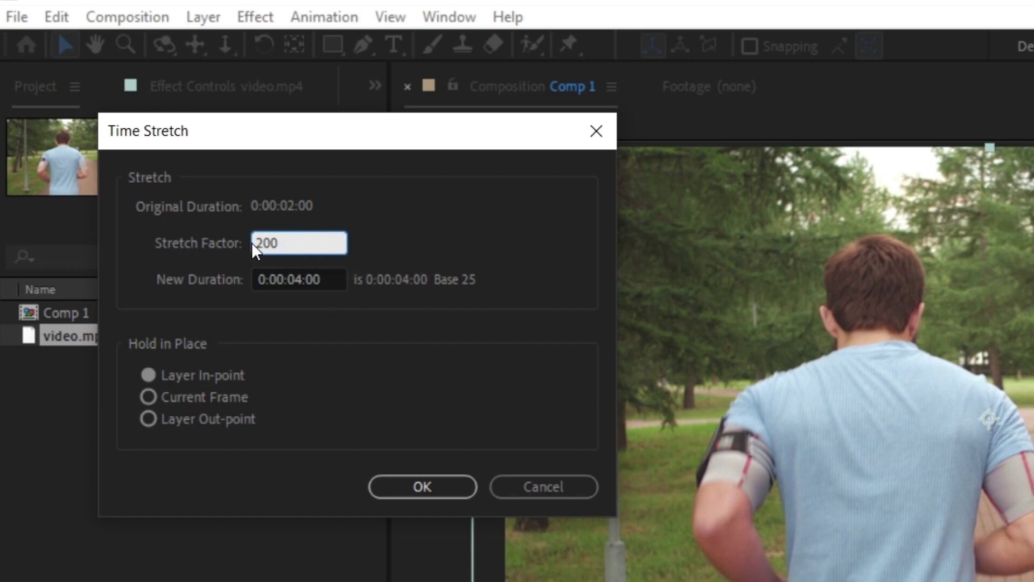
key("BackSpace")
key("BackSpace")
key("BackSpace")
type("100")
Enter 400 as the stretch factor, for a new duration of 0:00:08:00.
left_click_drag(296, 281, 335, 293)
key("shift+Tab")
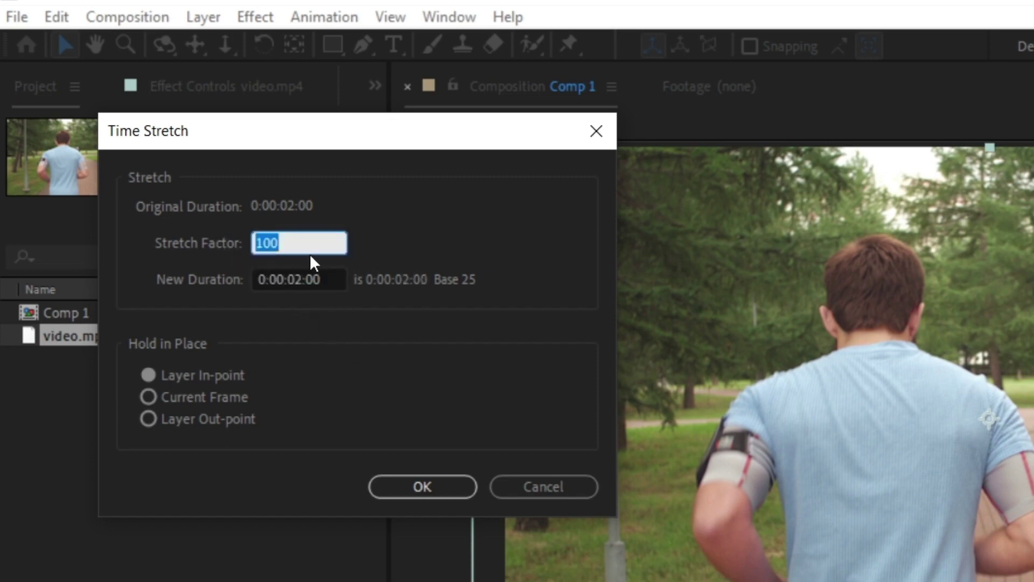
type("200")
left_click(212, 246)
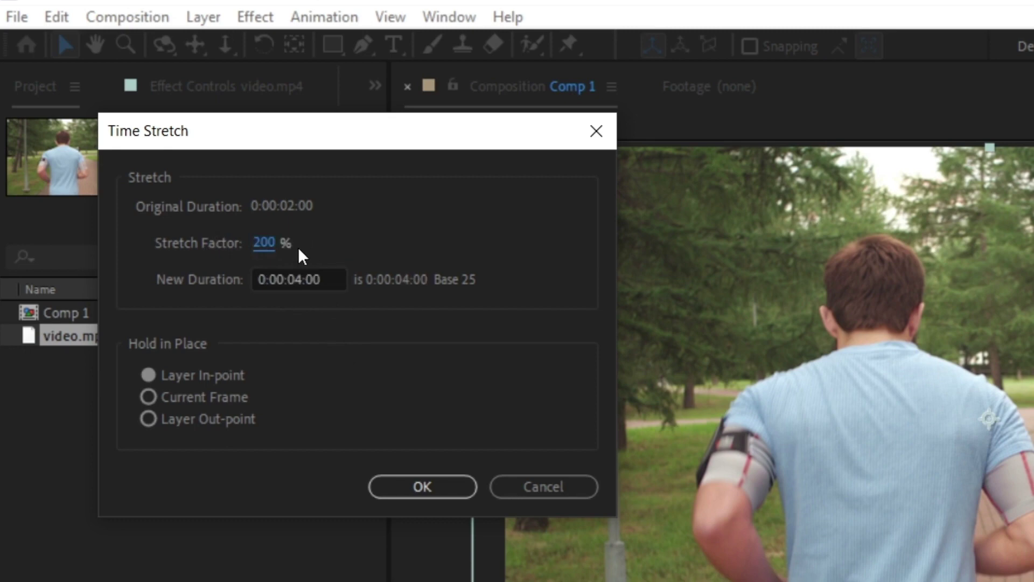
left_click(325, 279)
left_click_drag(325, 279, 403, 423)
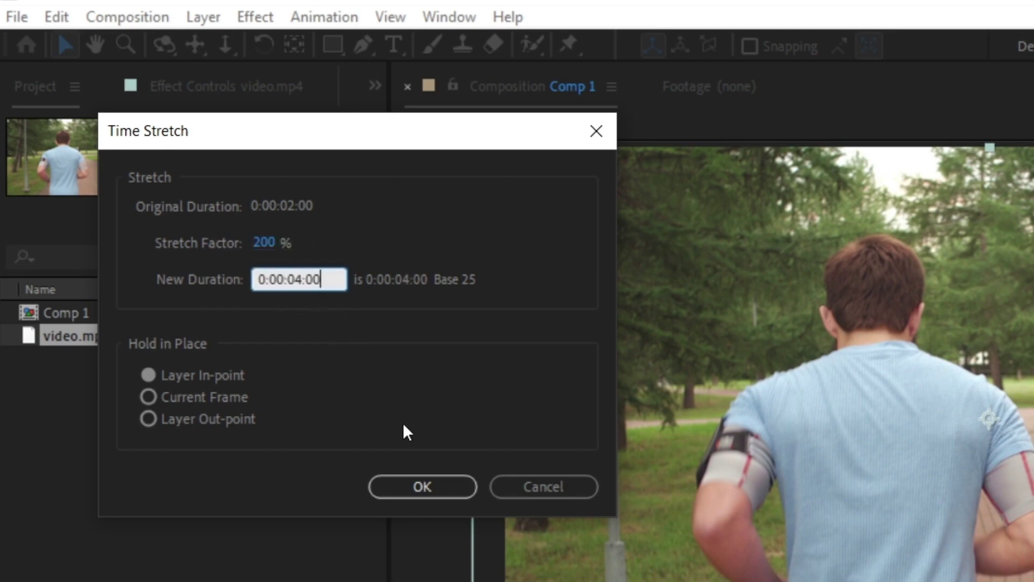
left_click(269, 245)
type("400")
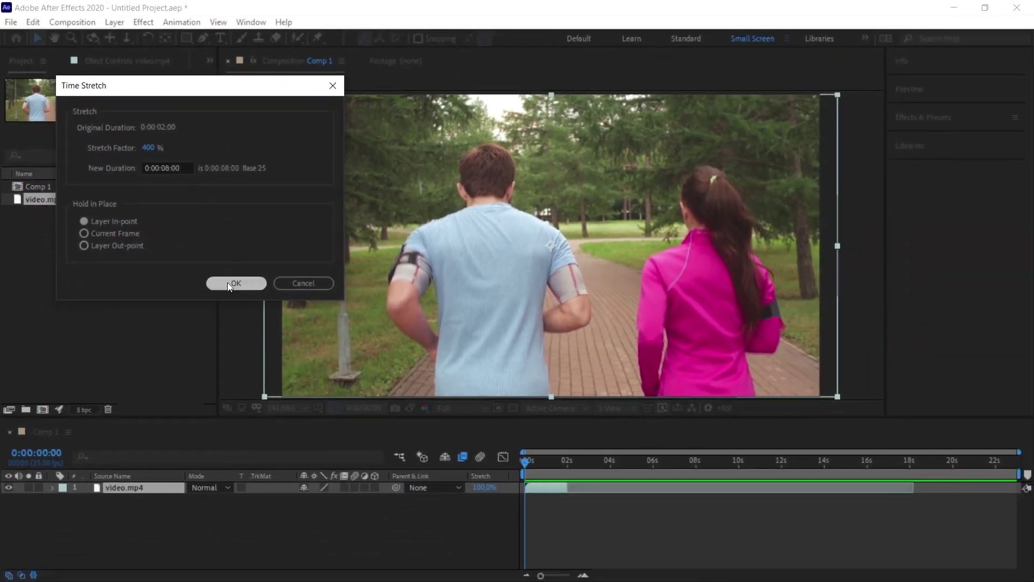
Apply the 400% time stretch and preview the stretched layer.
left_click(415, 479)
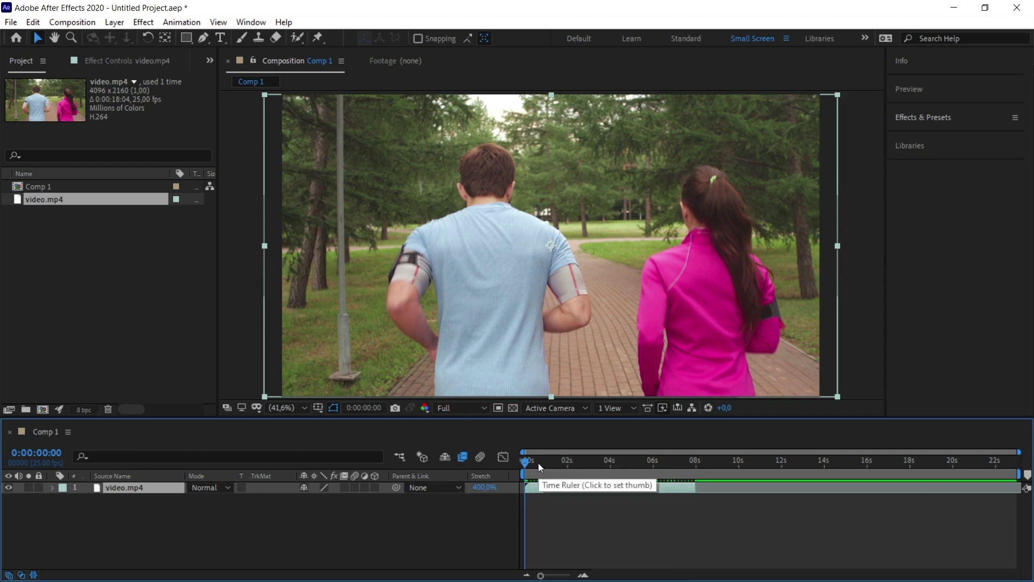
key("space")
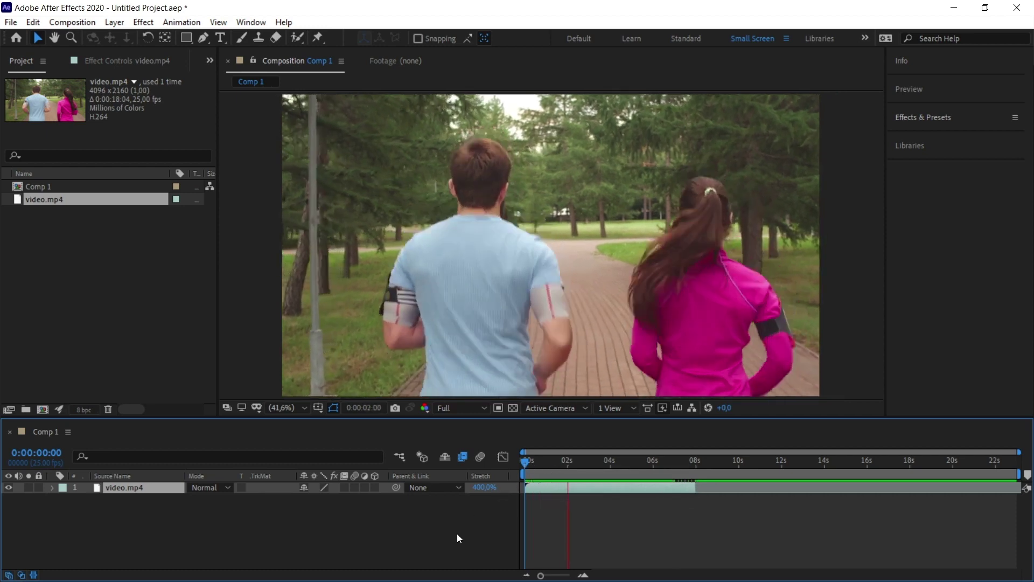
key("space")
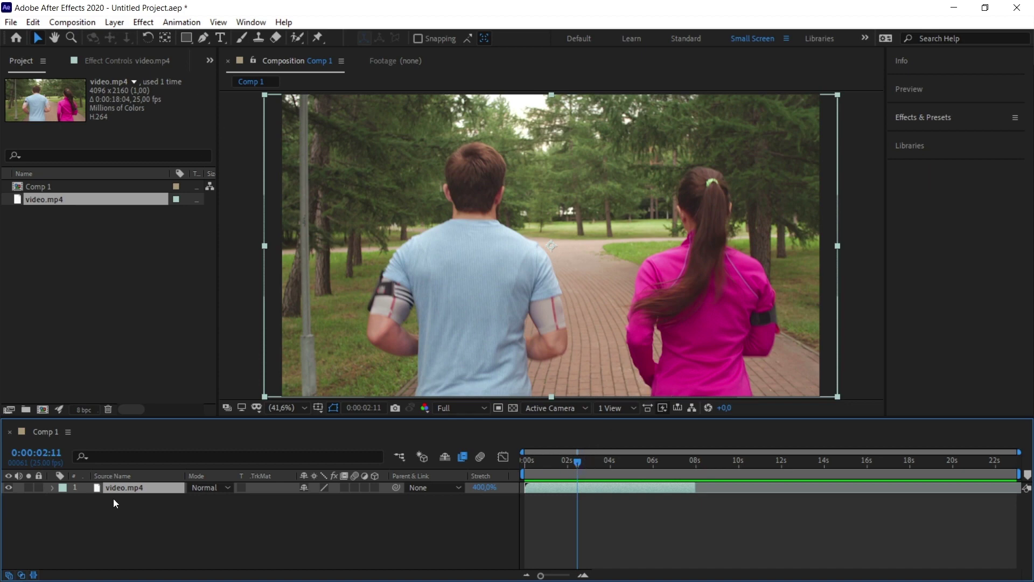
Set the video.mp4 layer's frame blending to Pixel Motion.
left_click(114, 22)
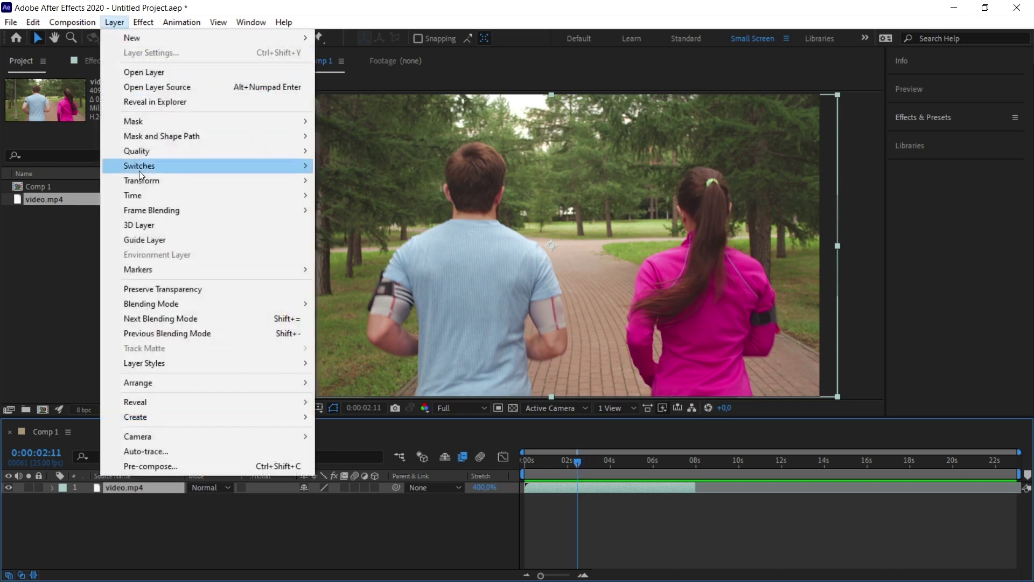
mouse_move(142, 213)
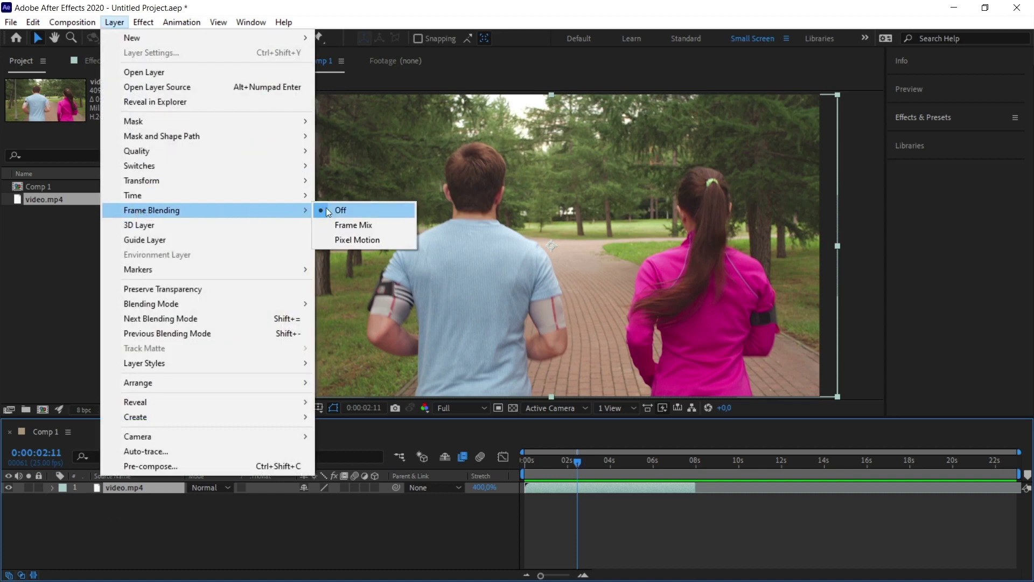
left_click(349, 241)
key("Home")
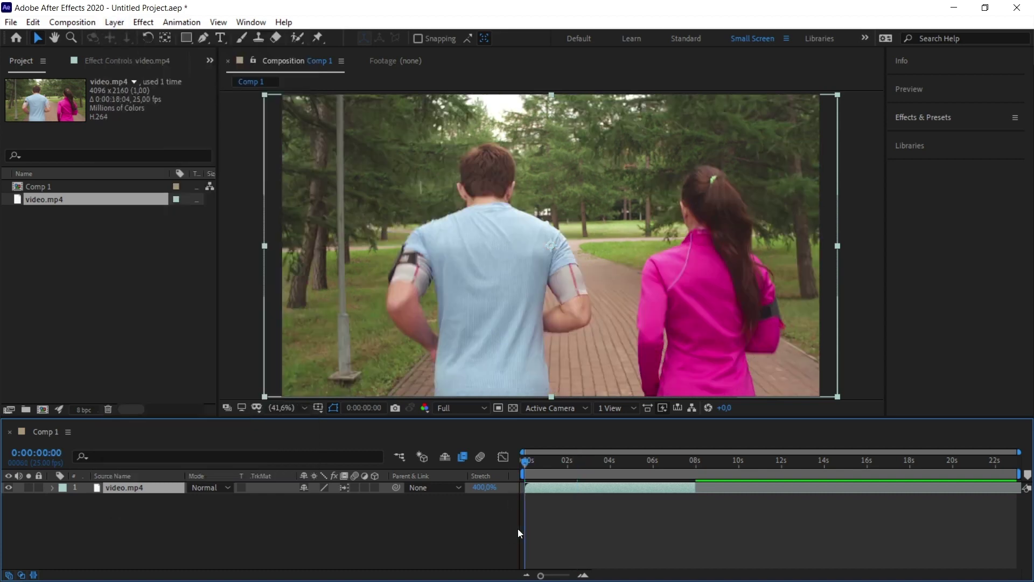
key("space")
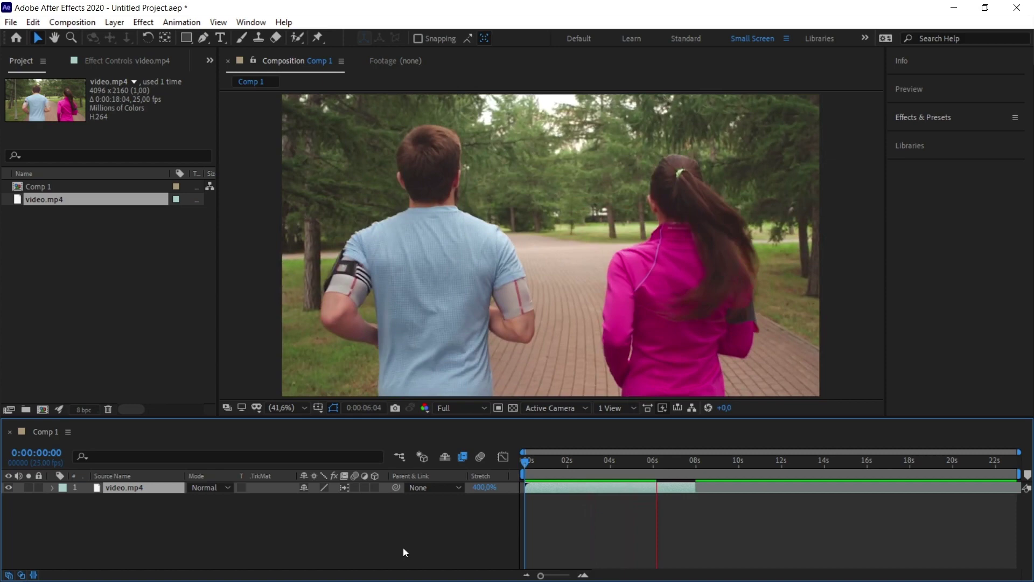
left_click(681, 484)
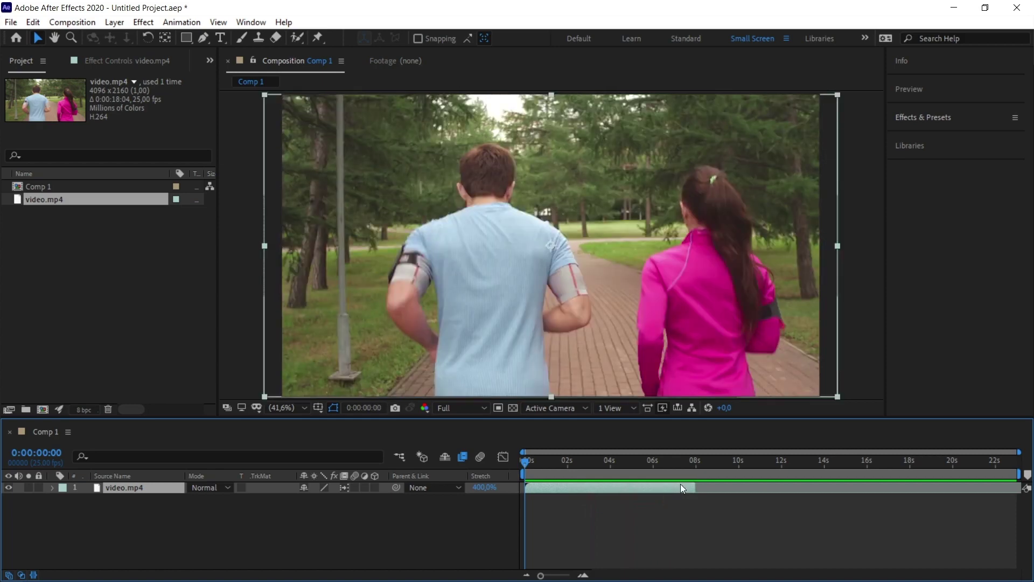
key("space")
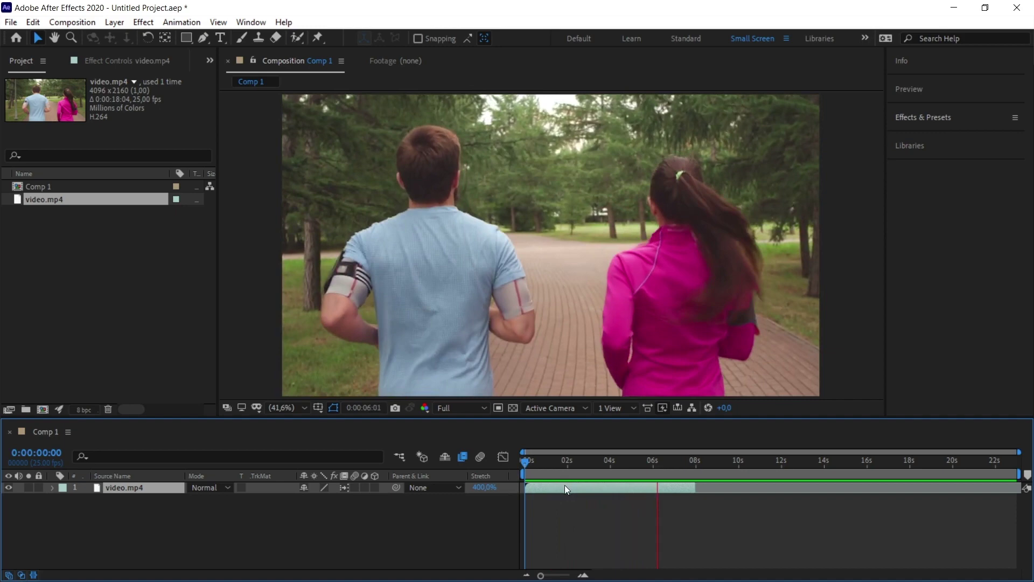
key("space")
key("space")
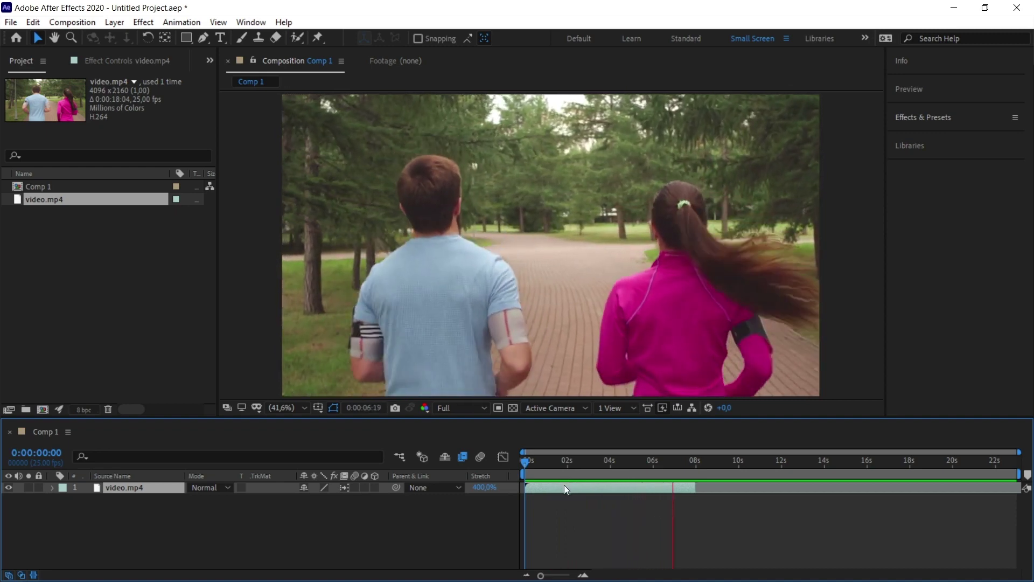
left_click(519, 203)
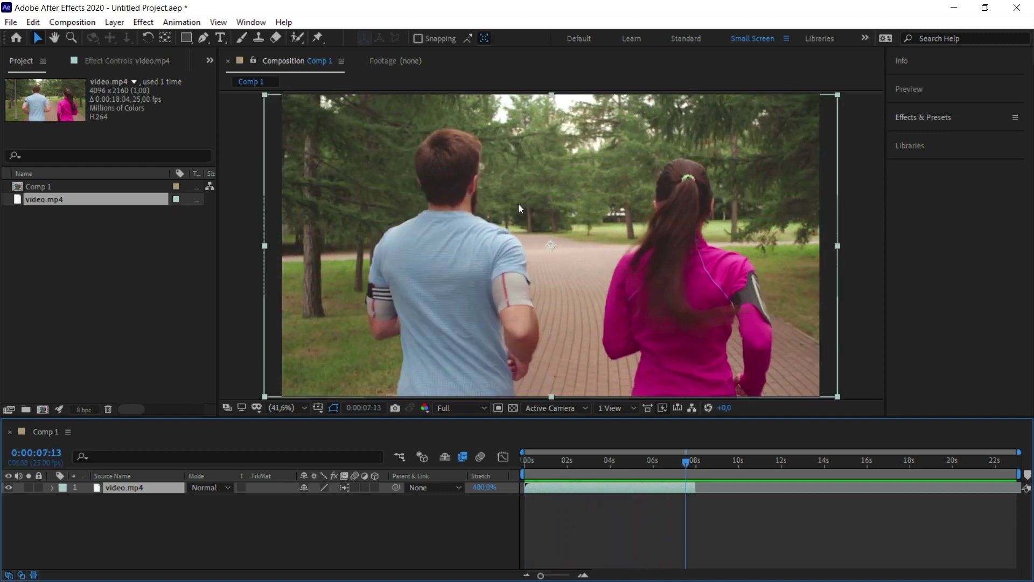